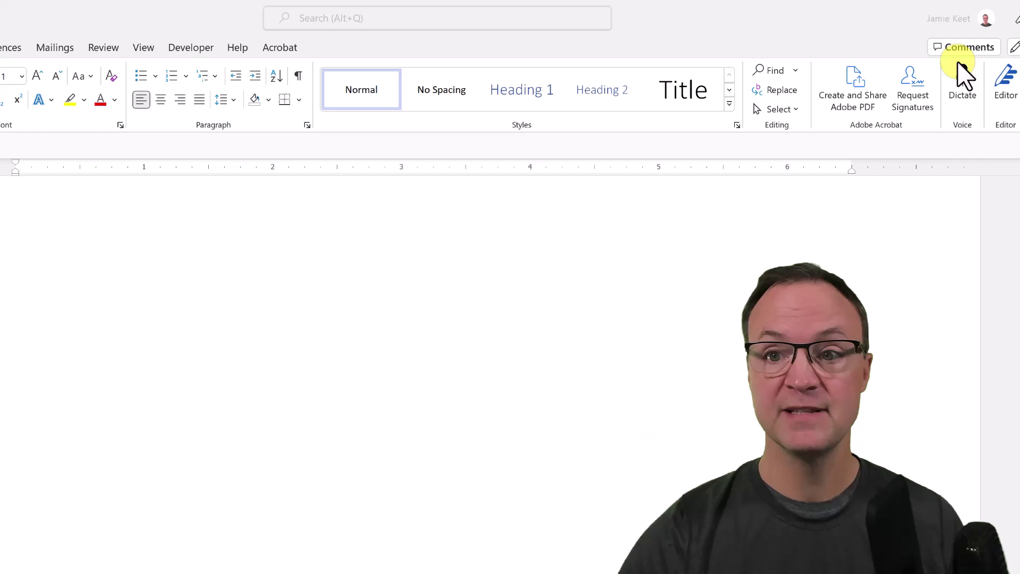
Dictate the phrase 'and it' into the document, then turn dictation off.
left_click(968, 87)
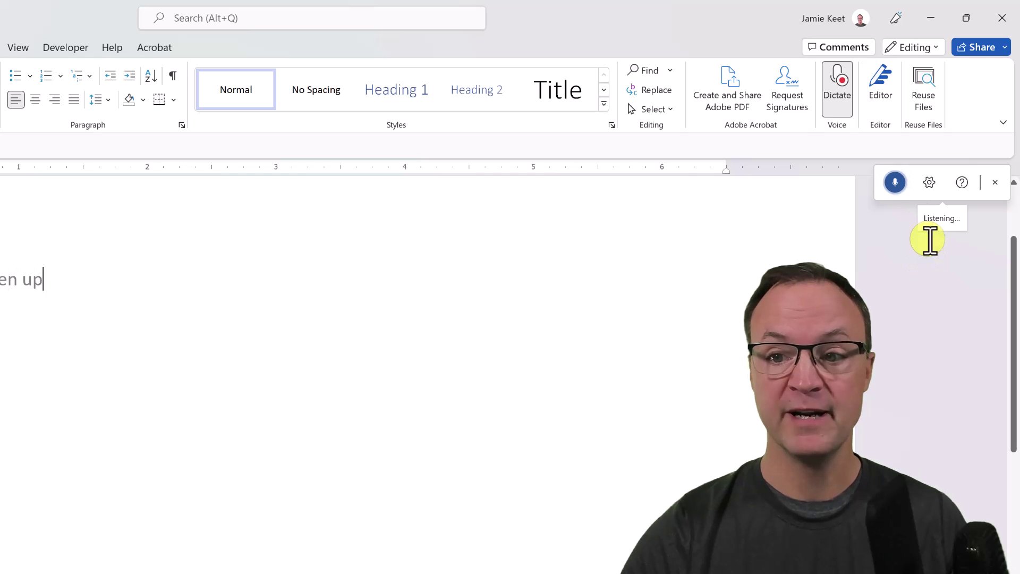
left_click(895, 183)
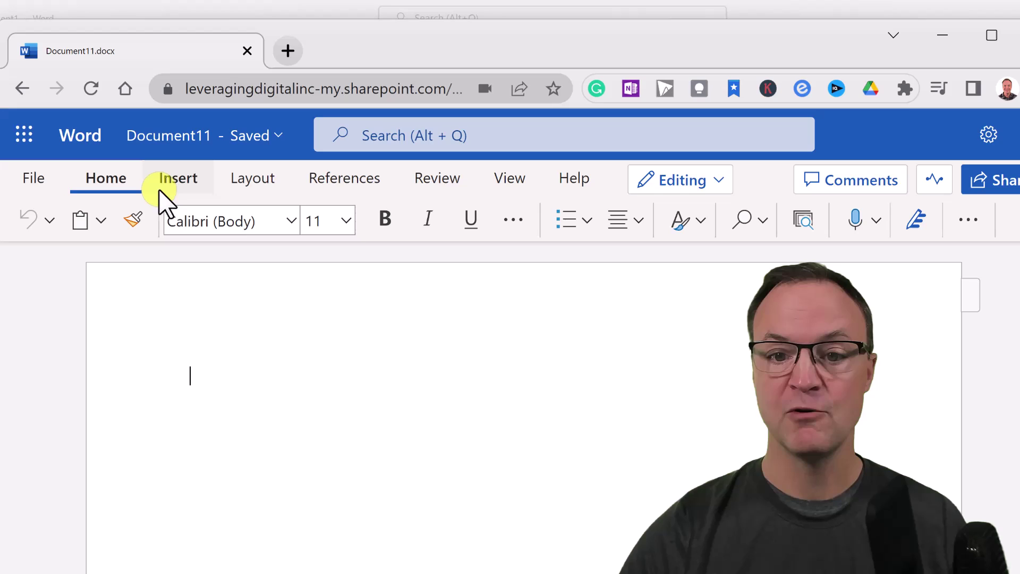
Dictate 'right here and it's gonna work very well from the online' into Document11 online.
left_click(856, 223)
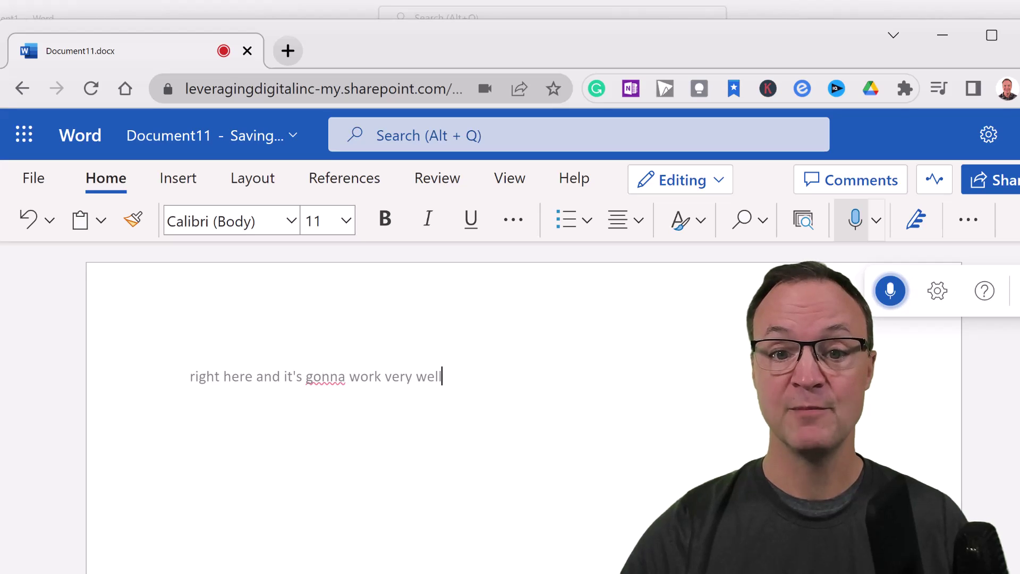
left_click(891, 290)
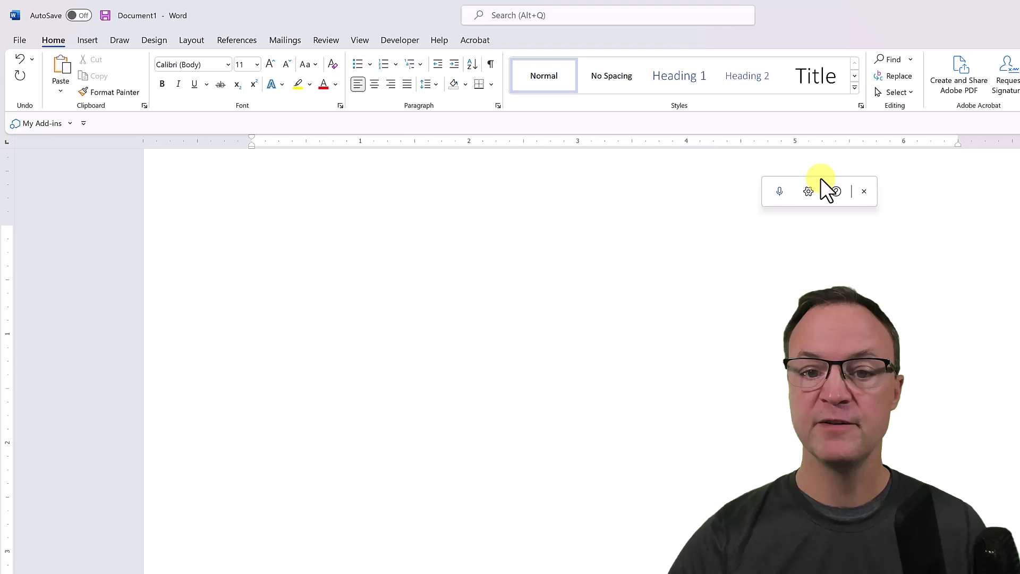
Move the dictation toolbar slightly left over Document1's blank page.
left_click_drag(820, 177, 722, 211)
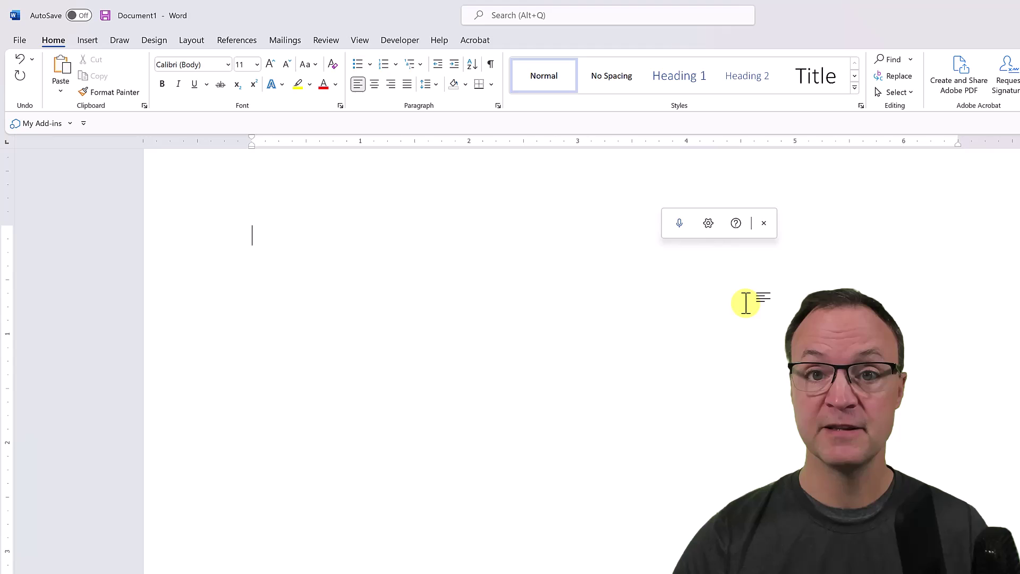
left_click(706, 224)
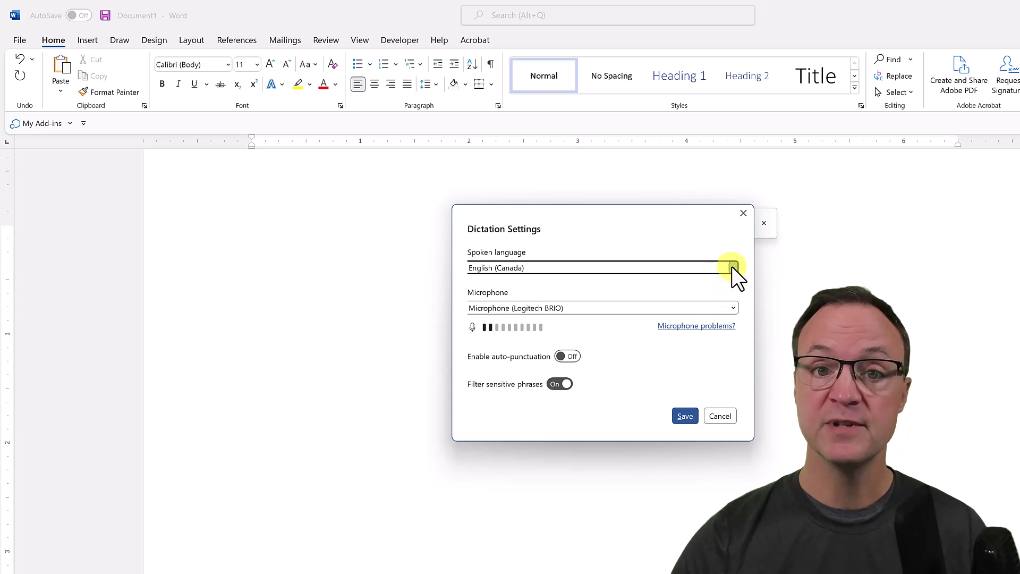
left_click(733, 267)
scroll(676, 373, "down", 2)
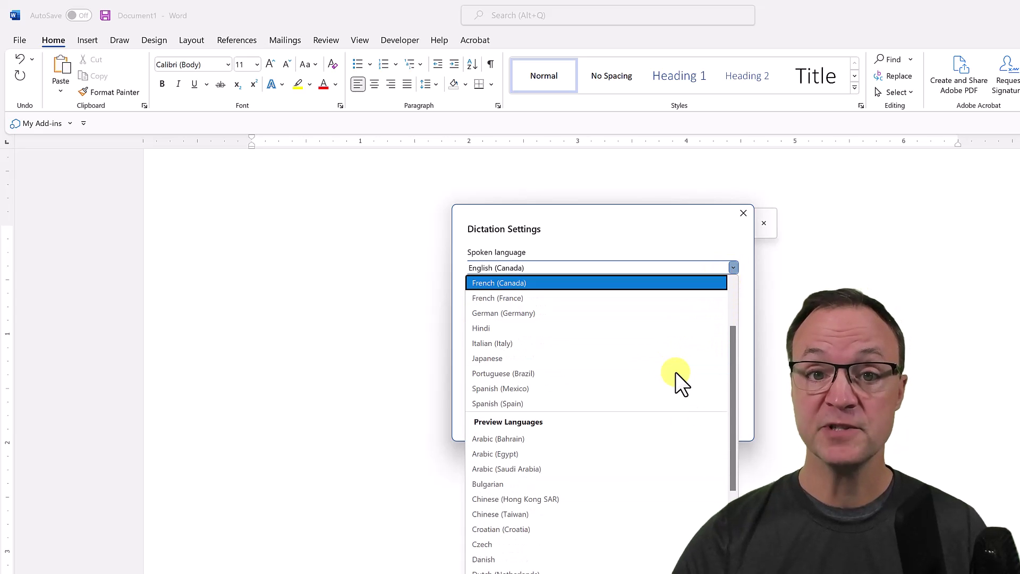
scroll(685, 469, "up", 2)
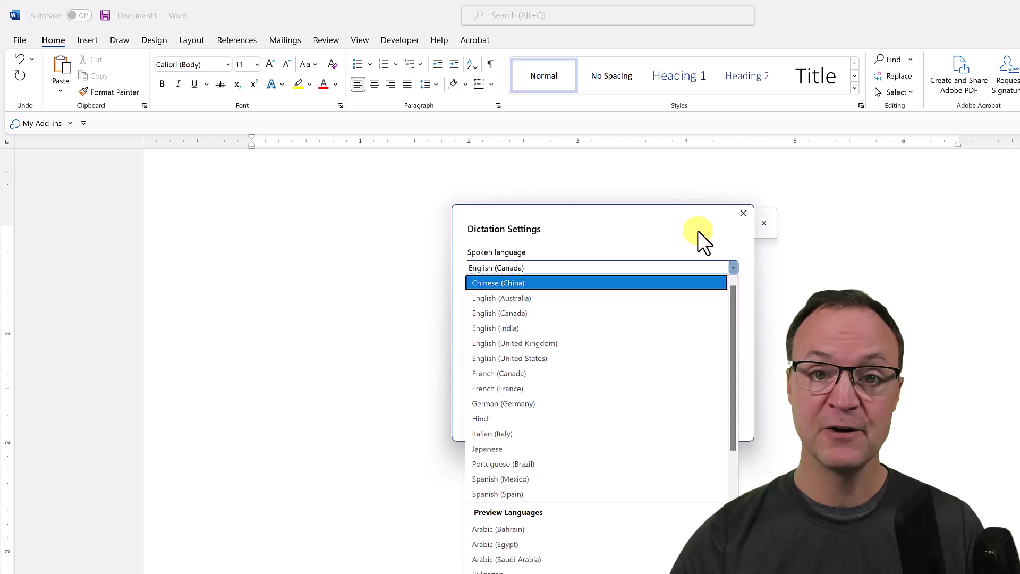
left_click(731, 237)
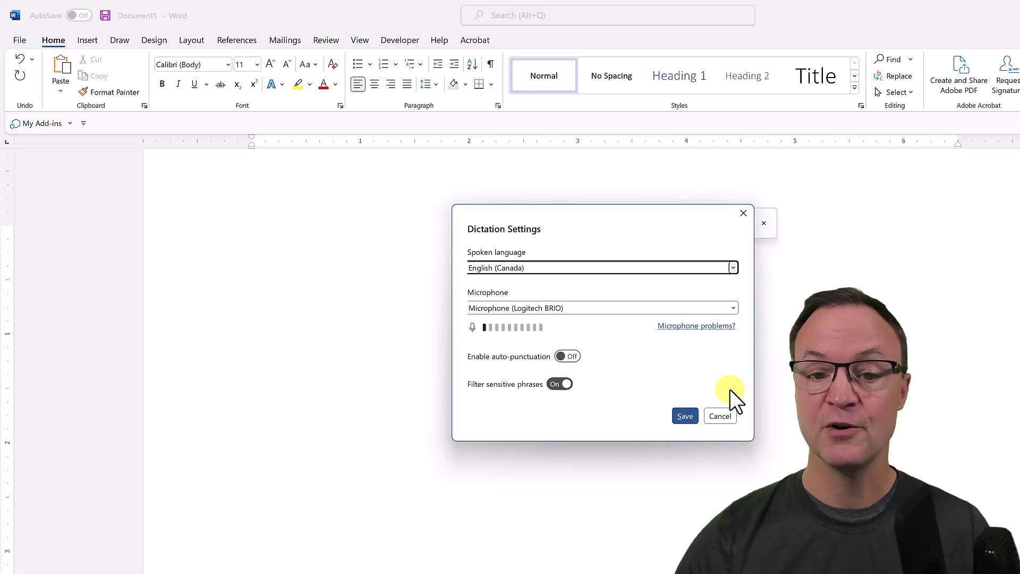
left_click(721, 418)
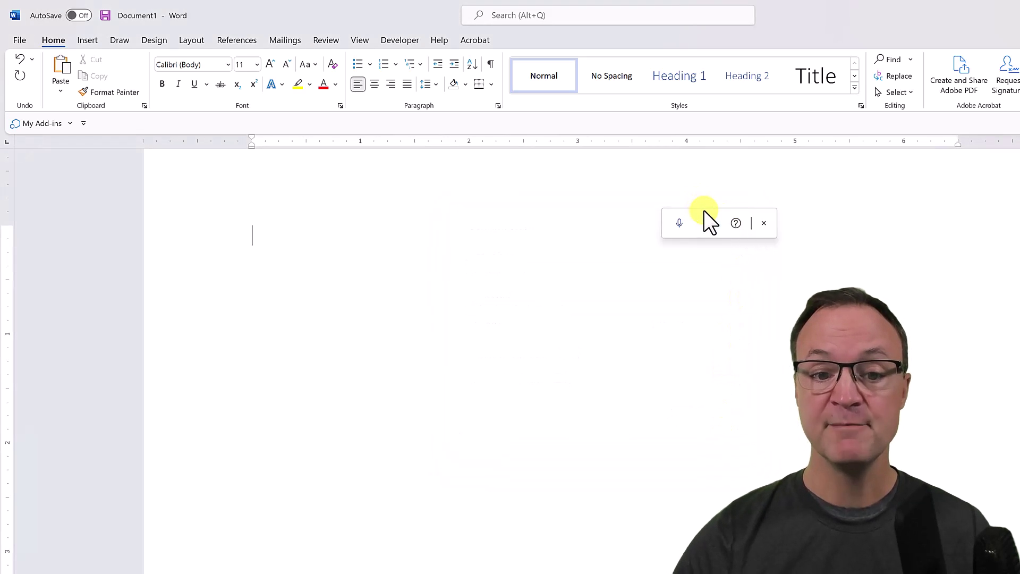
left_click_drag(725, 209, 828, 186)
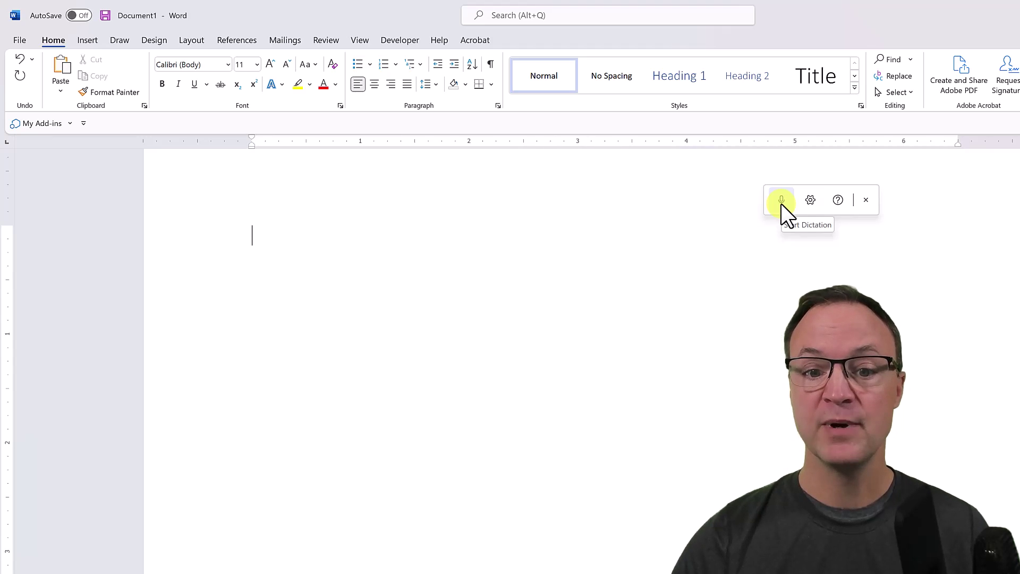
left_click(781, 203)
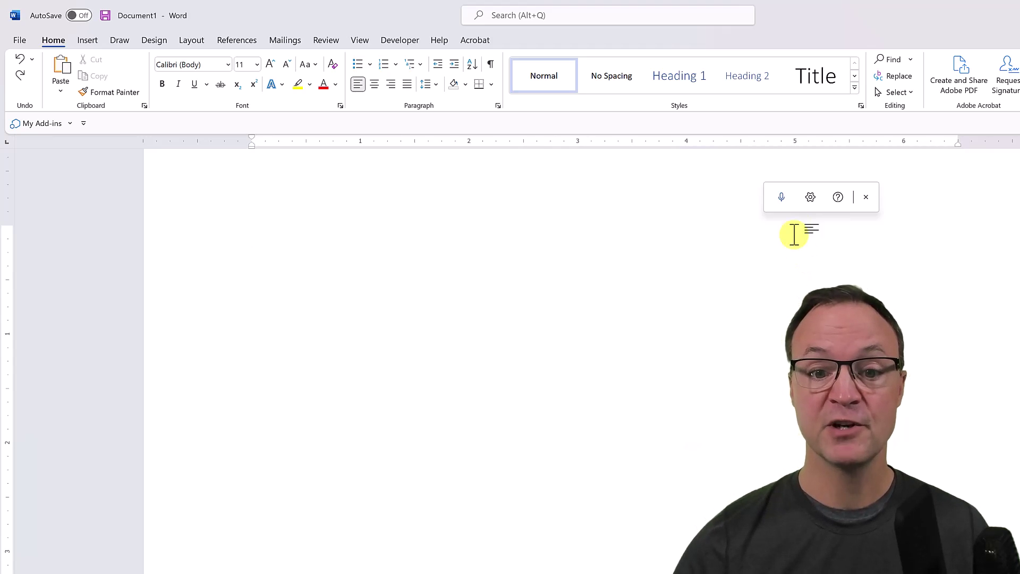
Dictate a line using 'delete that', ending 'that last phrase I never added any'.
left_click(781, 197)
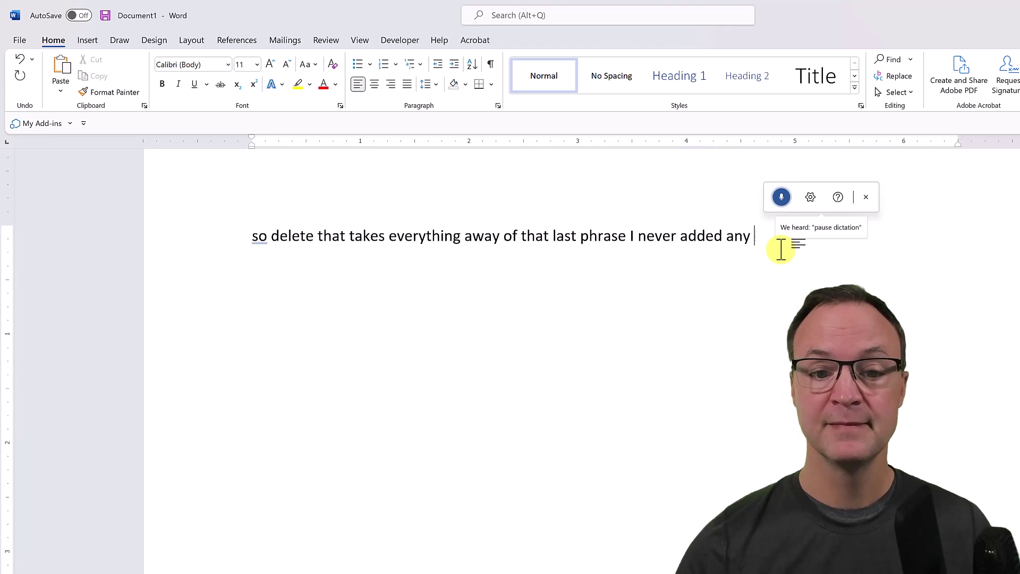
left_click(781, 197)
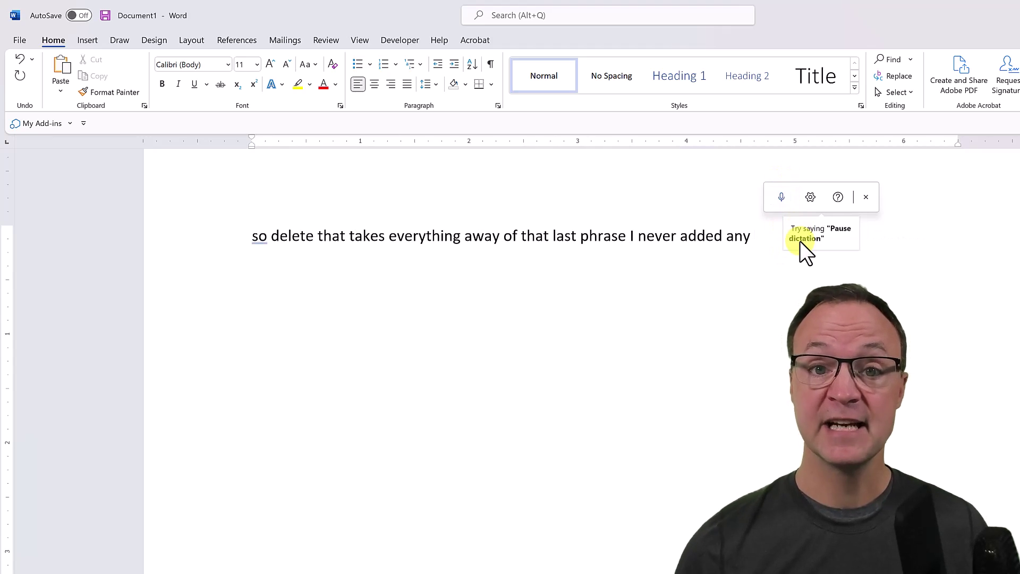
Open dictation Help and dictate 'I go ahead and start using this. How is your day today? It's going great!'.
left_click(838, 197)
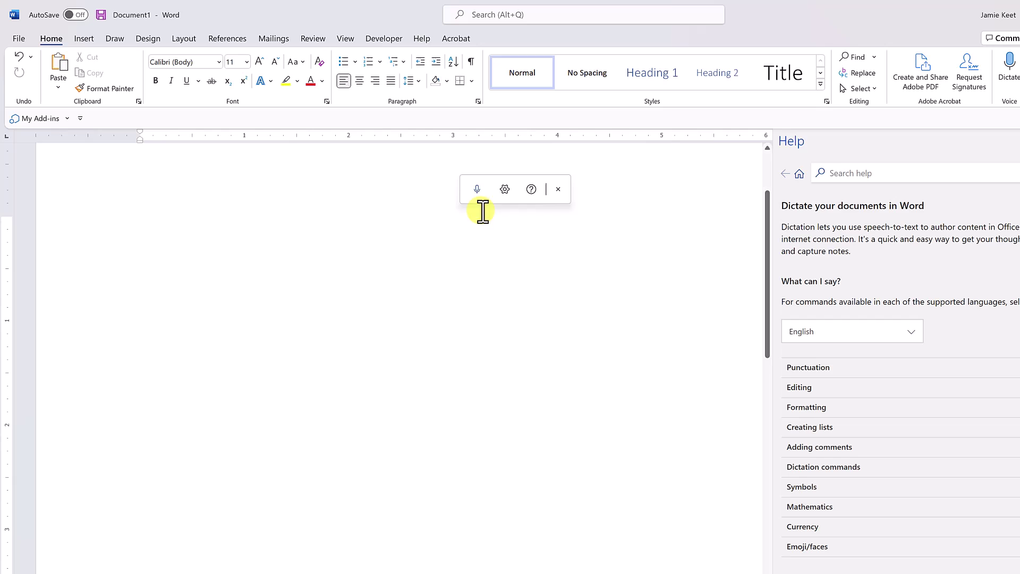
left_click(477, 194)
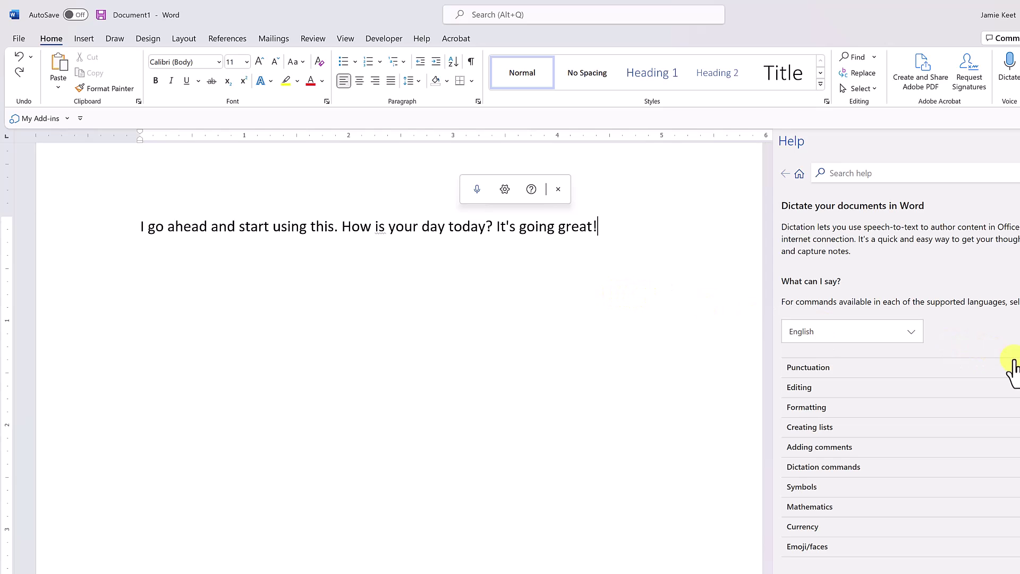
Expand the Punctuation topic in the Help pane and browse its phrase list.
left_click(808, 367)
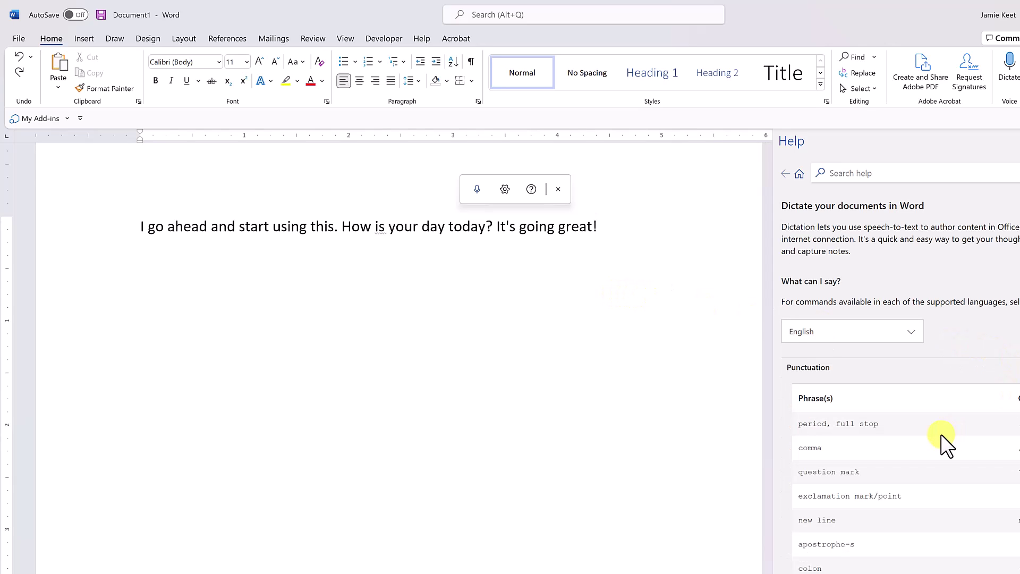
scroll(924, 430, "down", 5)
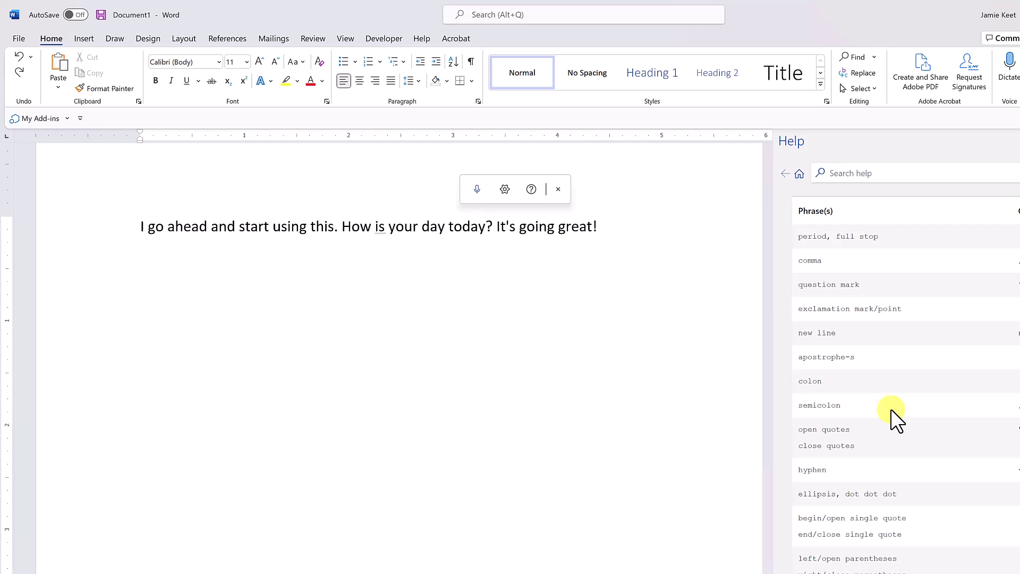
scroll(891, 410, "down", 1)
scroll(891, 410, "up", 1)
scroll(892, 411, "up", 1)
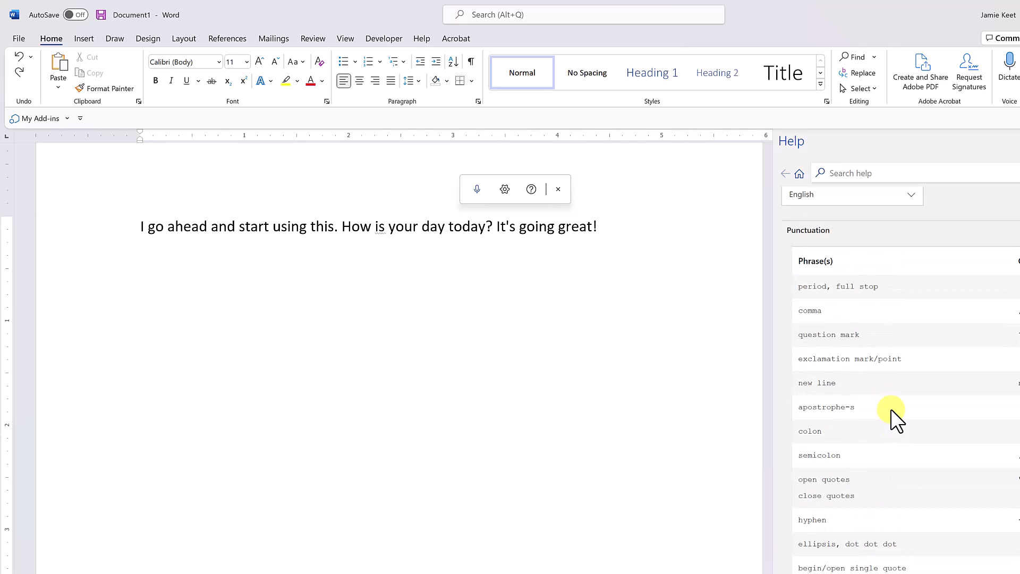
Dictate 'new line' followed by 'Did you see how I created a new line there?'.
left_click(475, 190)
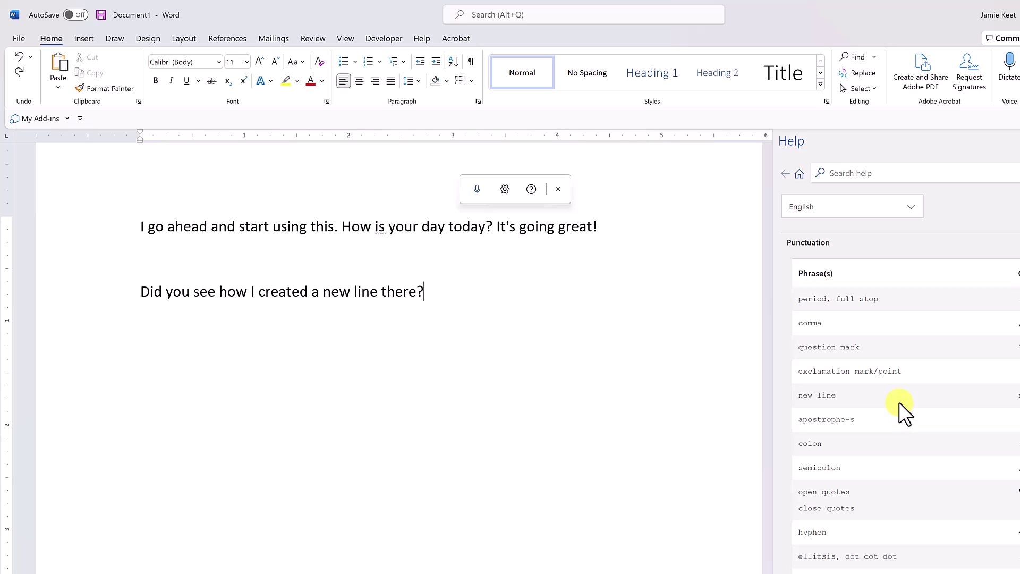
scroll(899, 402, "down", 5)
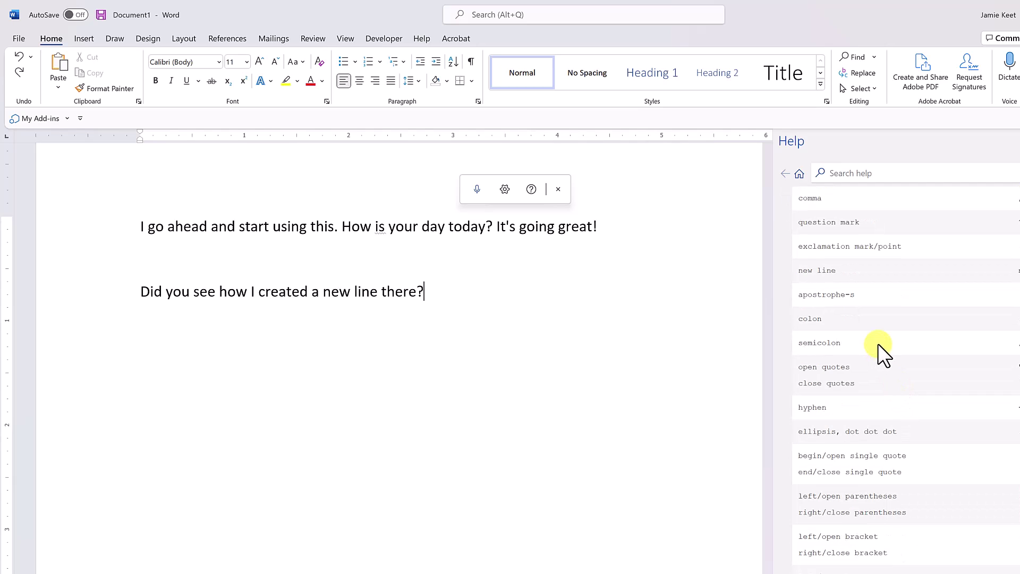
scroll(890, 346, "down", 2)
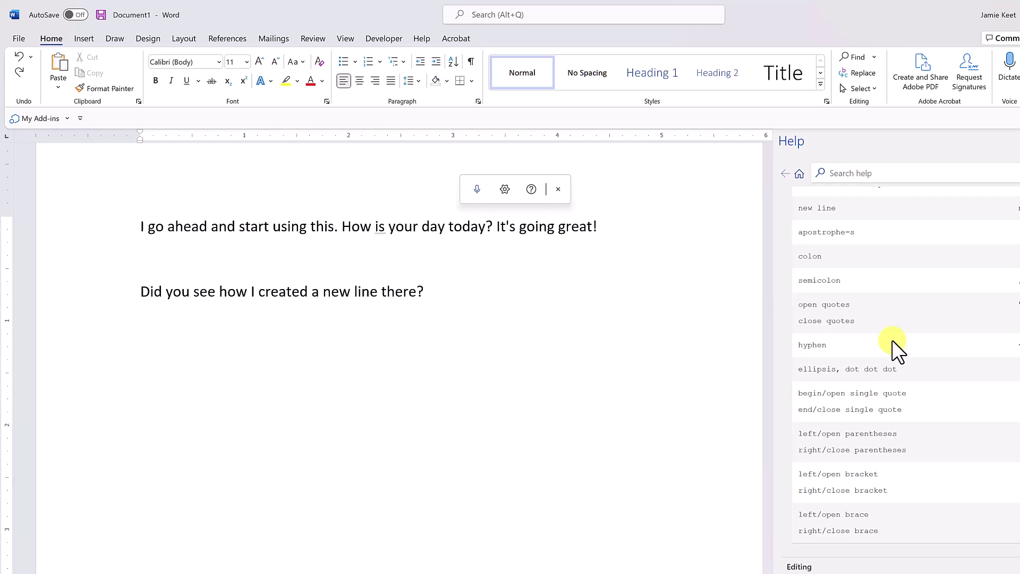
scroll(891, 362, "down", 2)
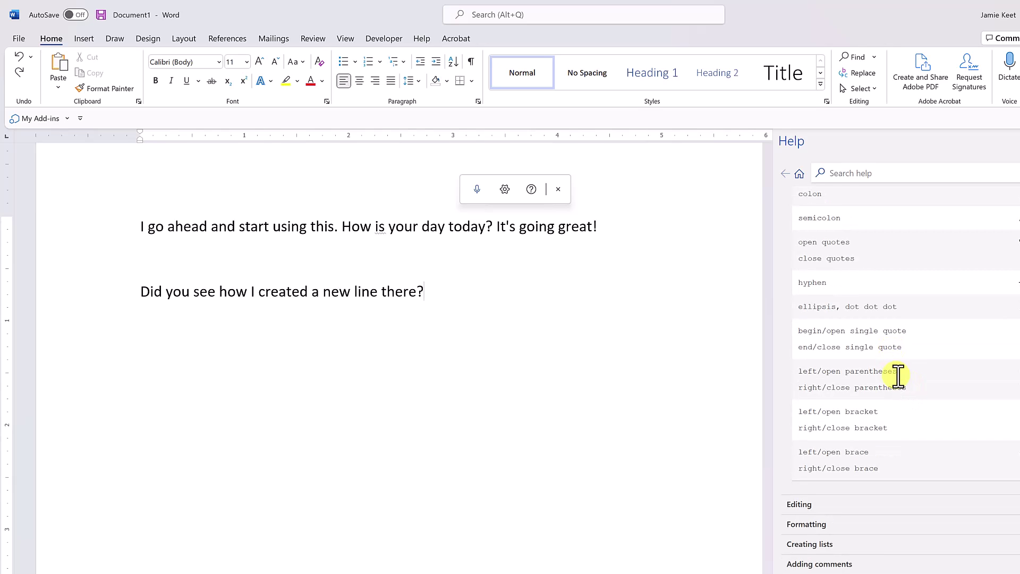
scroll(897, 380, "down", 2)
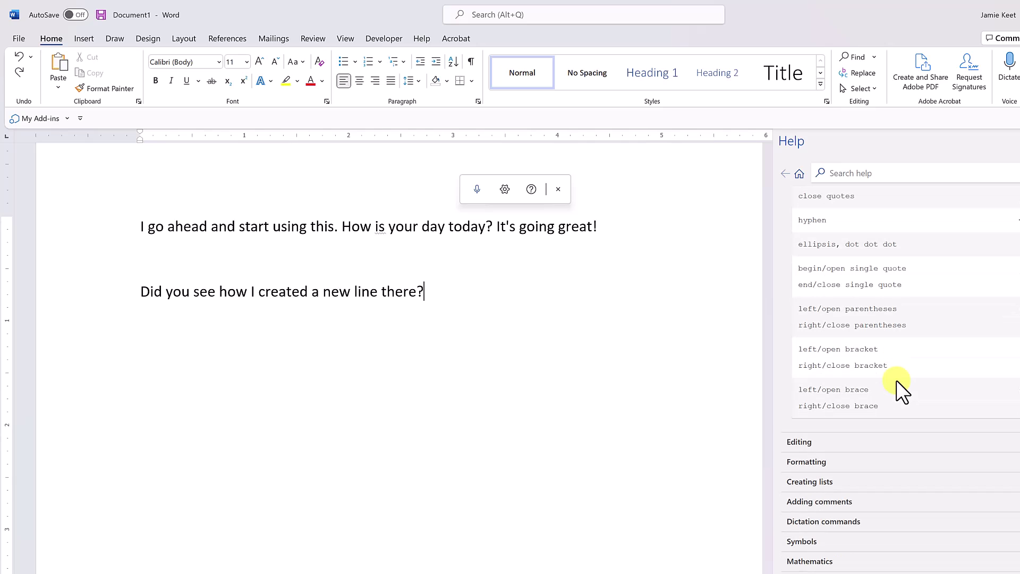
Expand Help's Editing topic to show phrases like undo, delete that and backspace [1-100].
scroll(899, 381, "down", 2)
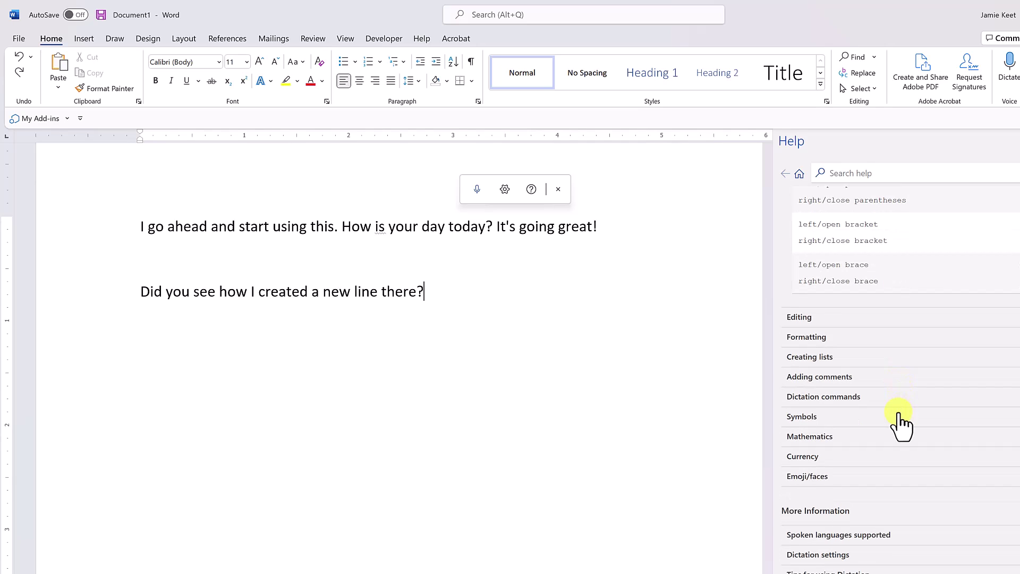
scroll(899, 422, "down", 1)
left_click(819, 258)
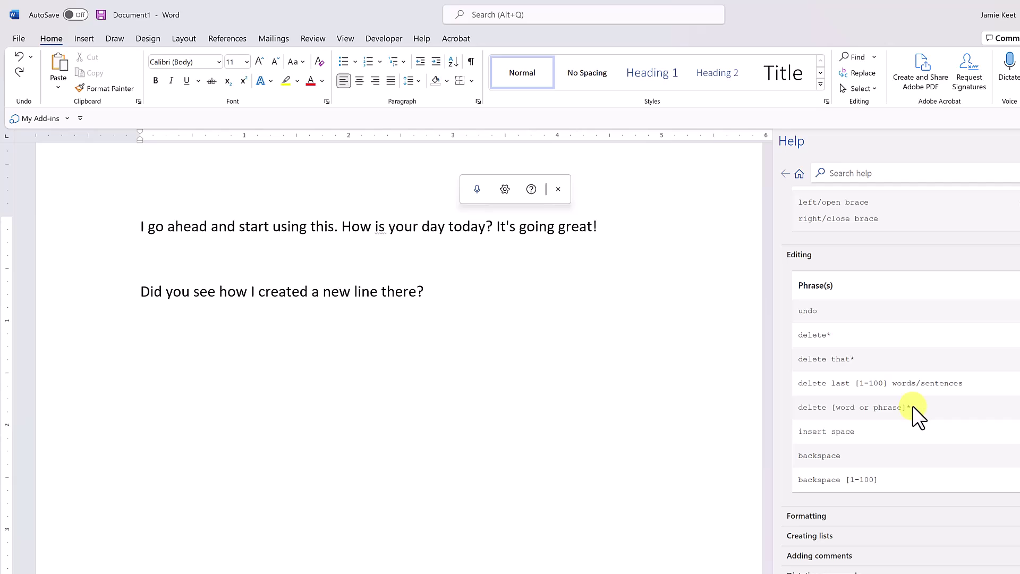
scroll(927, 542, "down", 1)
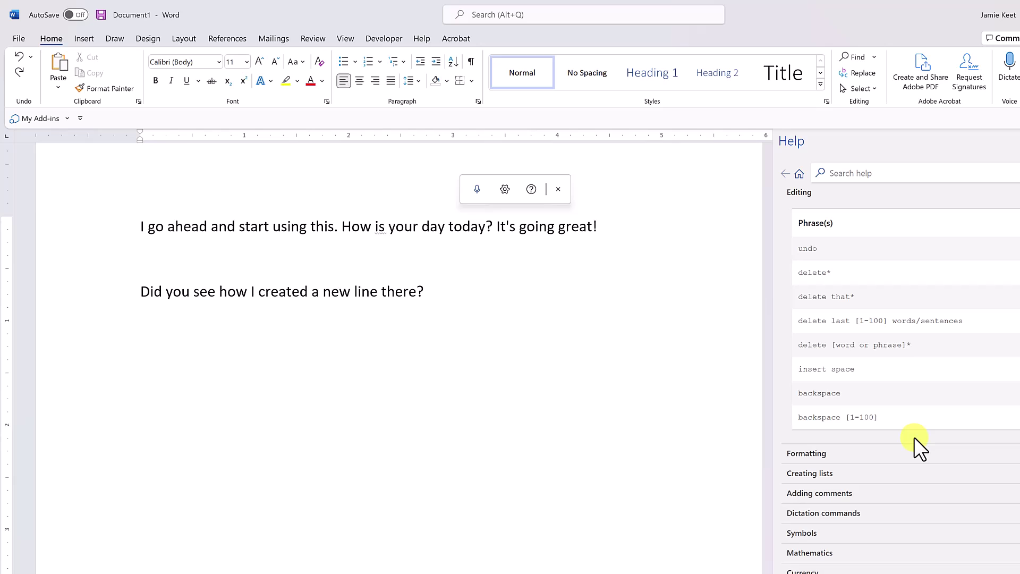
scroll(871, 393, "down", 1)
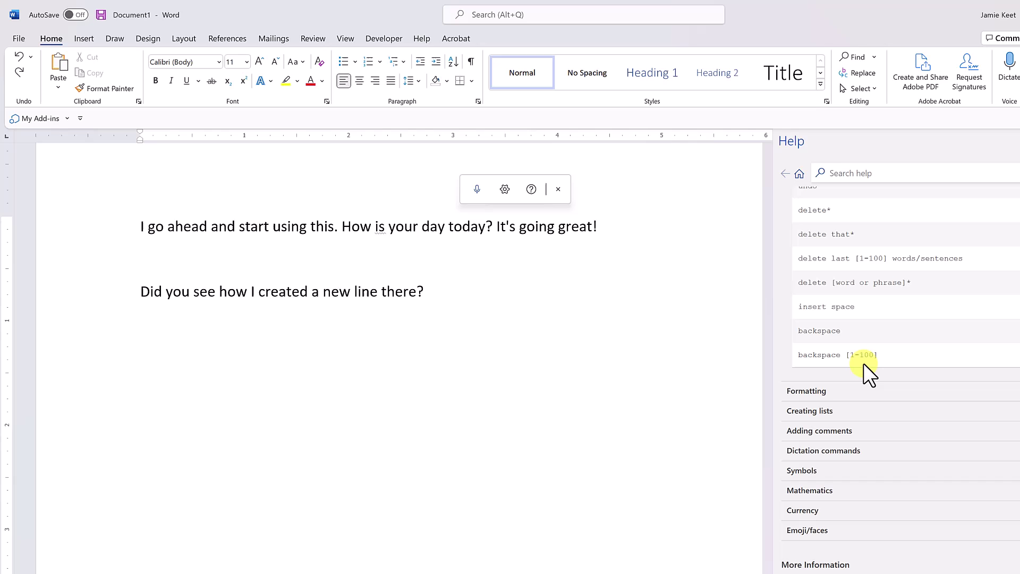
Say 'backspace 8' to trim the second line to 'Did you see how I created a new lin'.
left_click(476, 189)
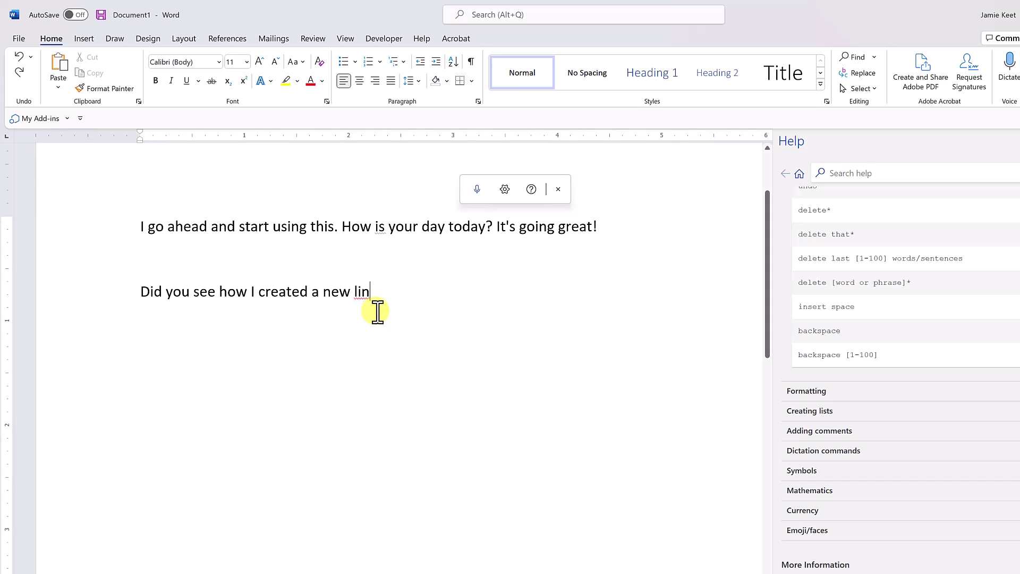
scroll(866, 398, "down", 1)
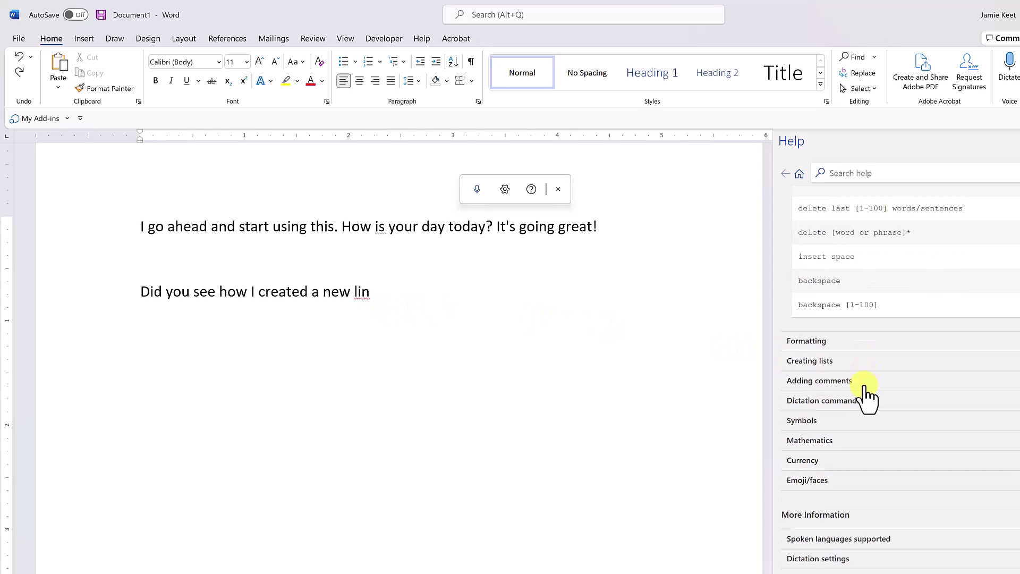
Expand Help's Formatting topic and dictate a paragraph toggling bold and underline by voice.
left_click(862, 335)
scroll(917, 423, "down", 3)
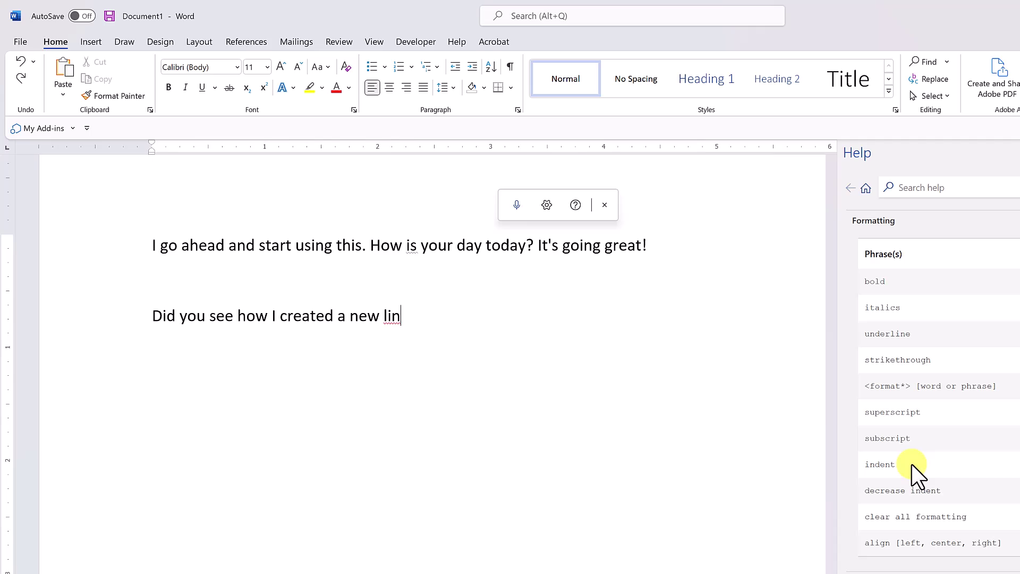
left_click(516, 208)
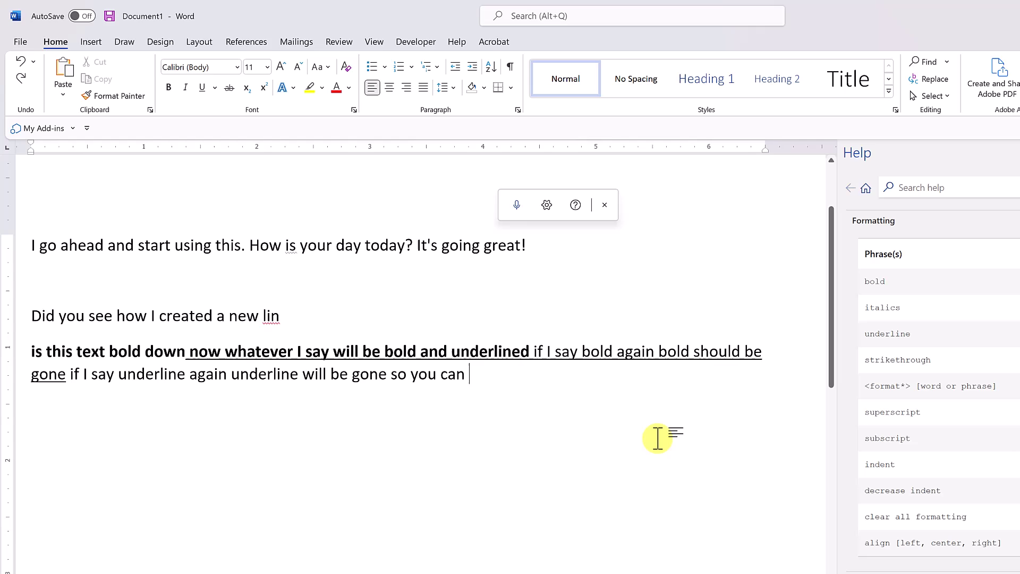
Dictate a numbered list with the items 'cat', '34%' and ';)'.
scroll(973, 571, "down", 4)
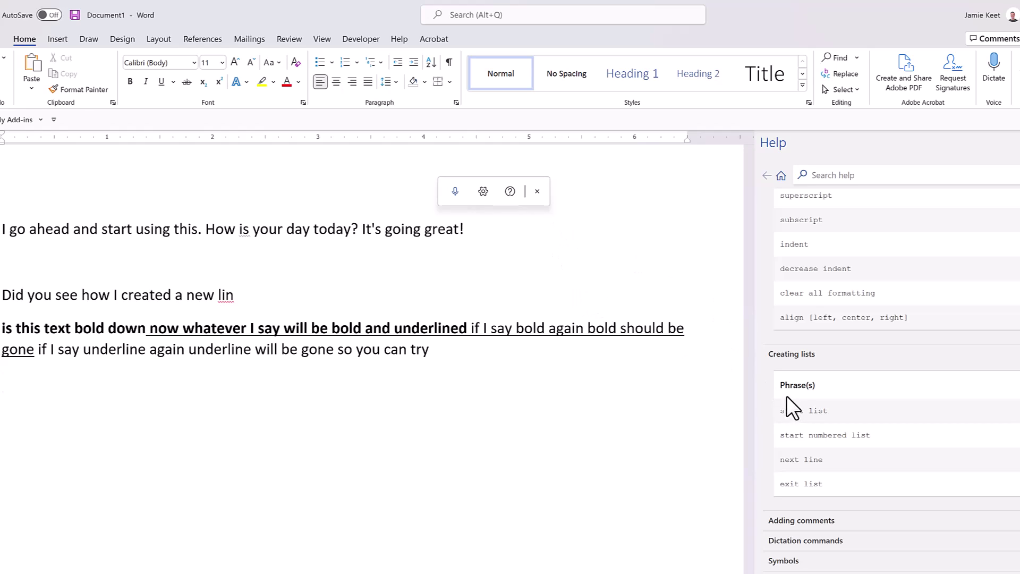
left_click(456, 197)
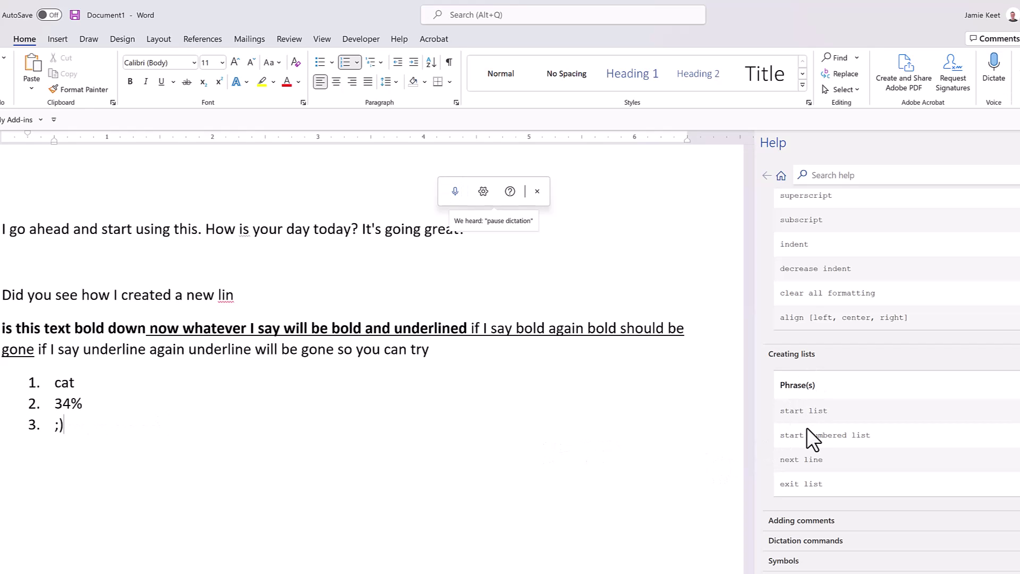
scroll(806, 427, "down", 3)
scroll(830, 435, "down", 1)
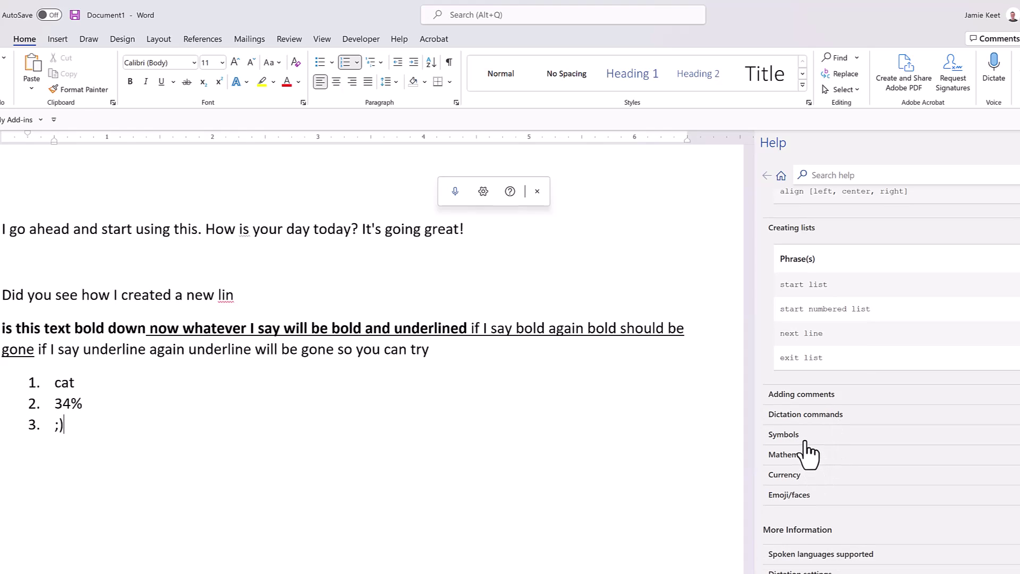
Expand the Symbols and Mathematics phrase lists in the dictation Help pane.
left_click(803, 437)
scroll(847, 471, "down", 7)
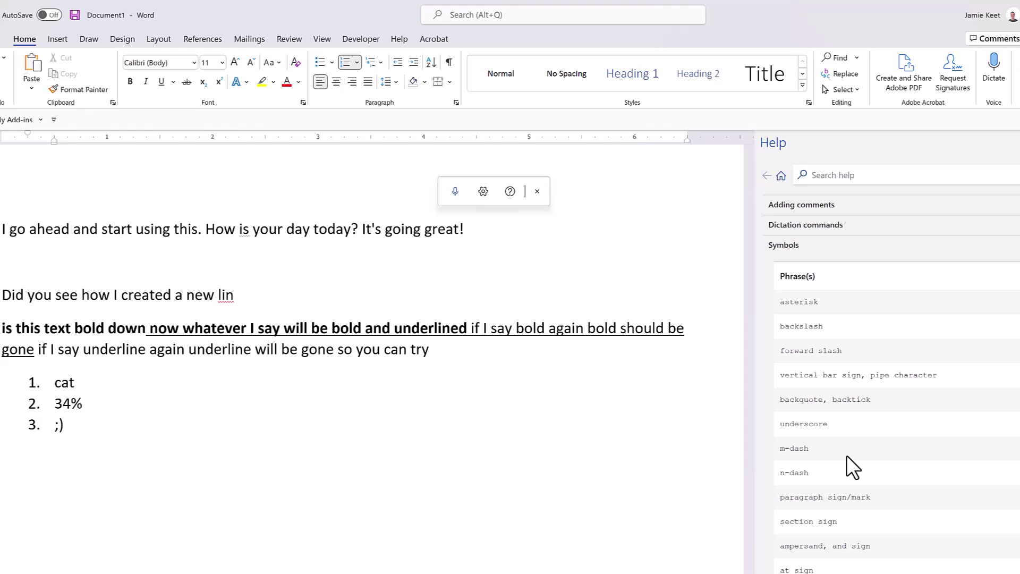
scroll(847, 455, "down", 10)
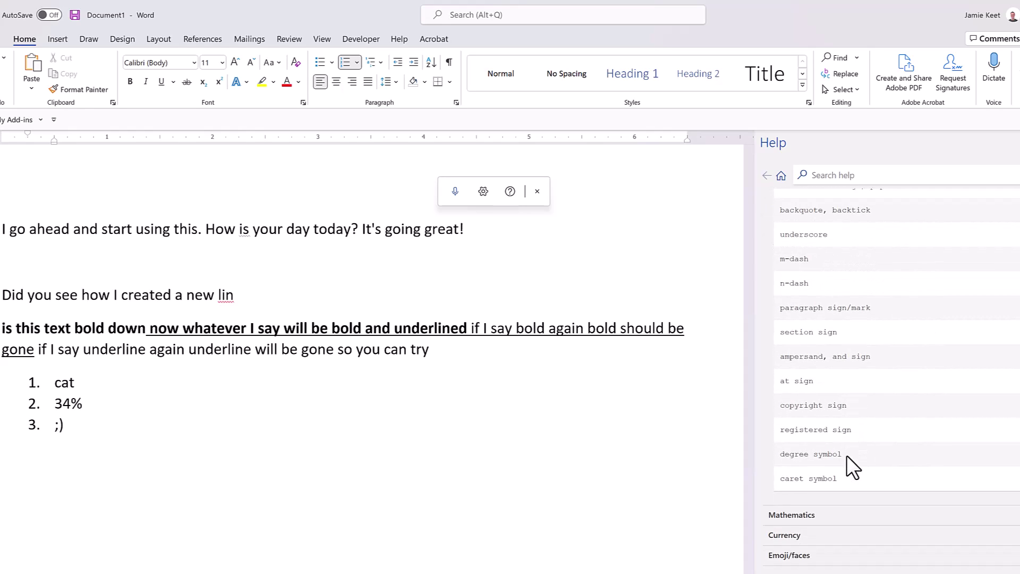
left_click(843, 455)
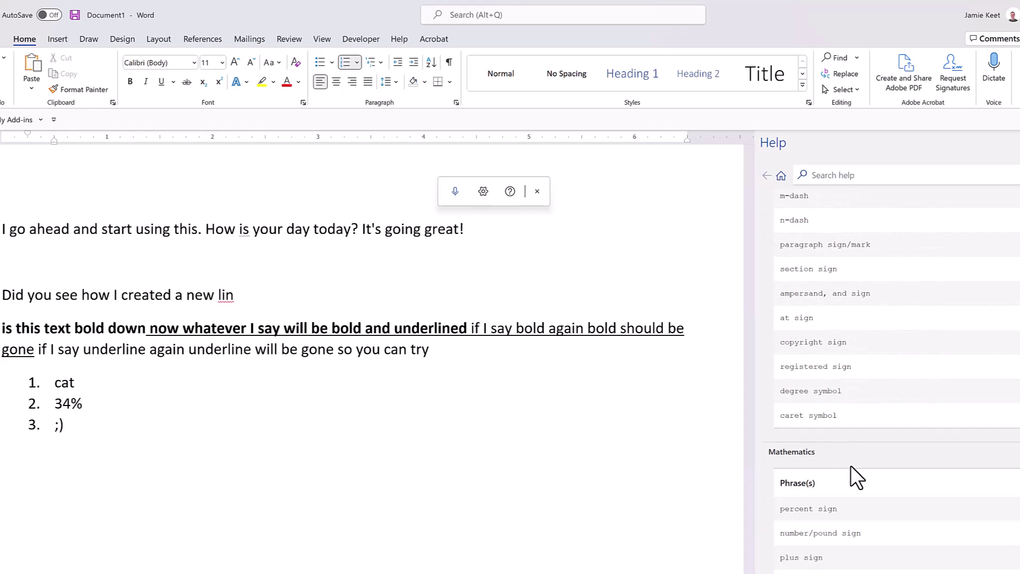
scroll(853, 467, "down", 2)
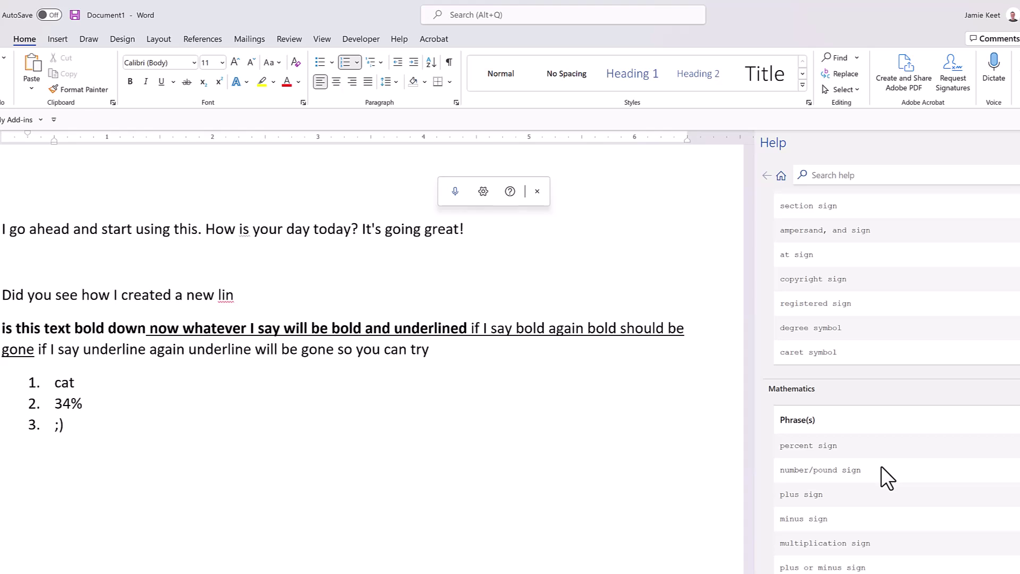
scroll(879, 466, "down", 10)
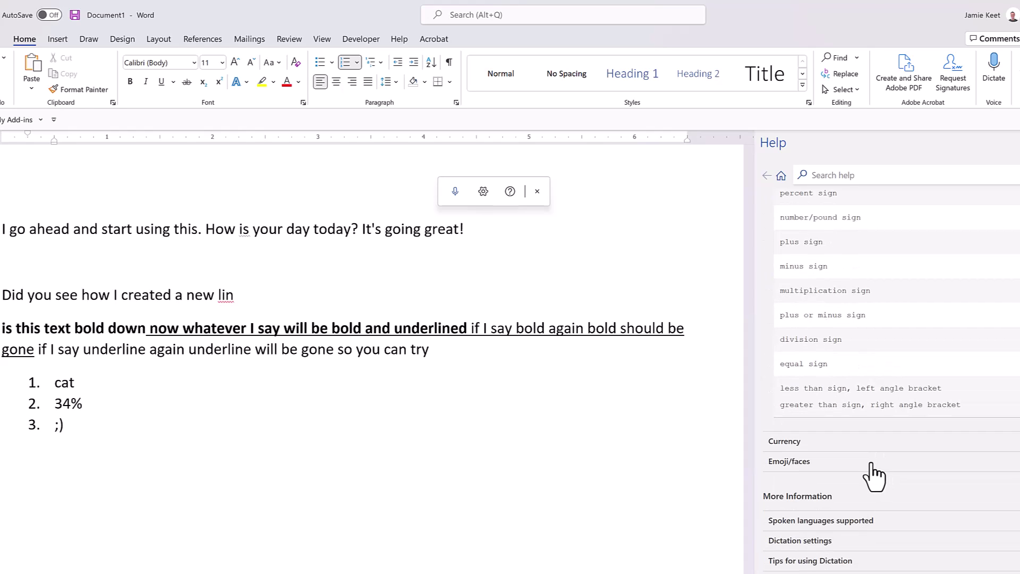
Expand the Currency and Emoji/faces phrase lists, showing phrases like 'dollar sign' and 'winky face'.
left_click(853, 445)
scroll(852, 448, "down", 1)
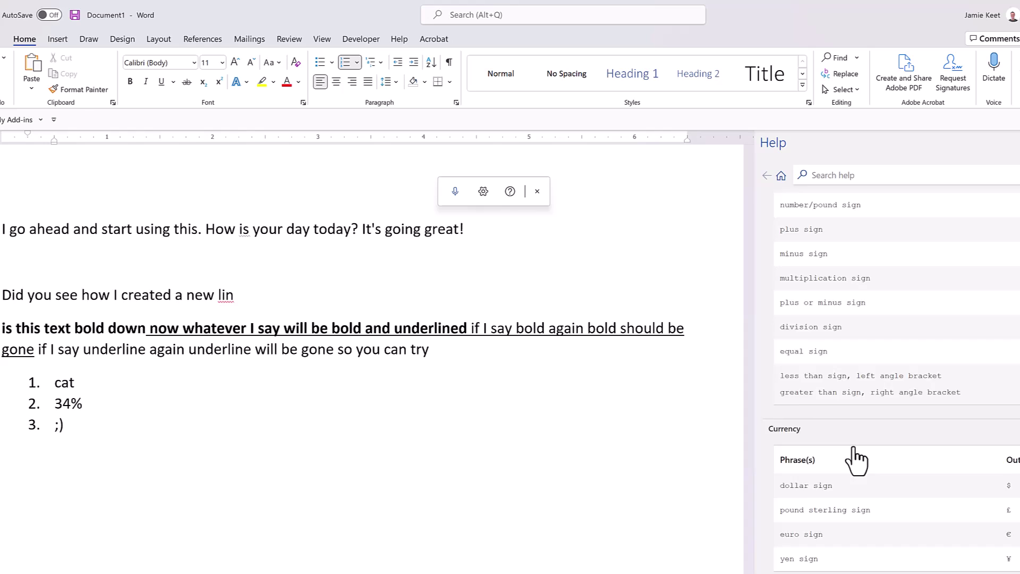
scroll(856, 457, "down", 4)
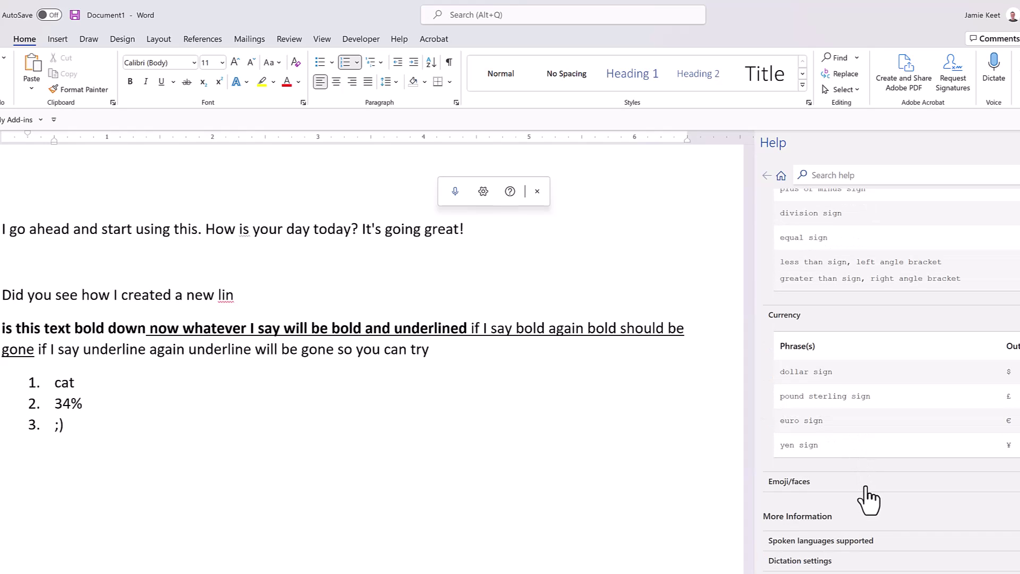
scroll(865, 492, "down", 2)
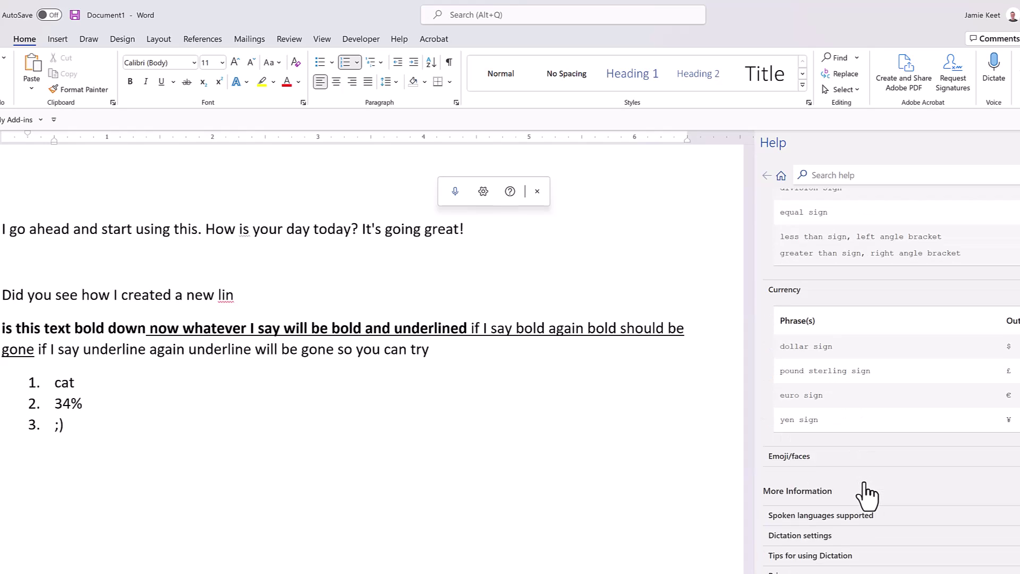
left_click(827, 425)
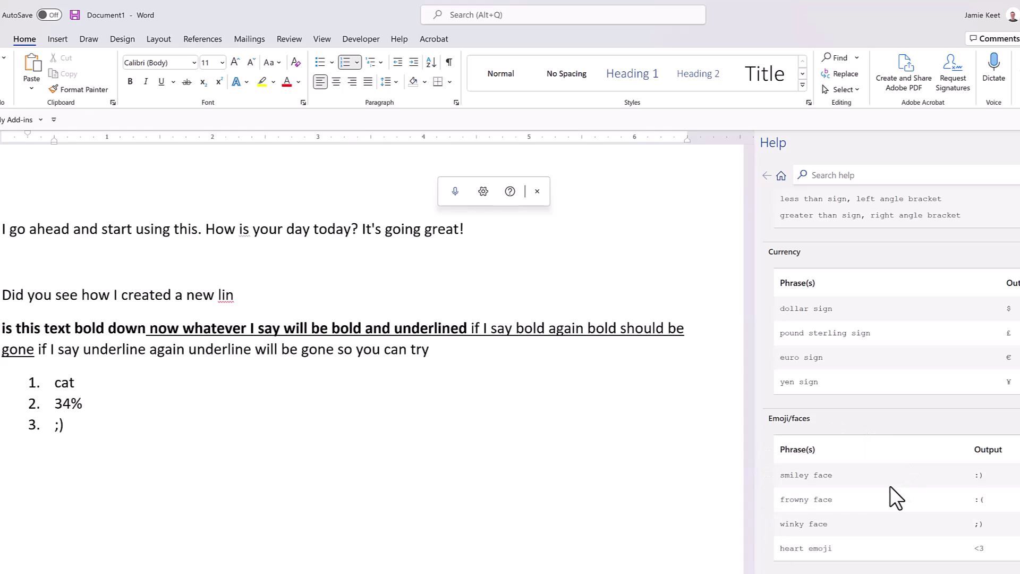
scroll(890, 485, "down", 2)
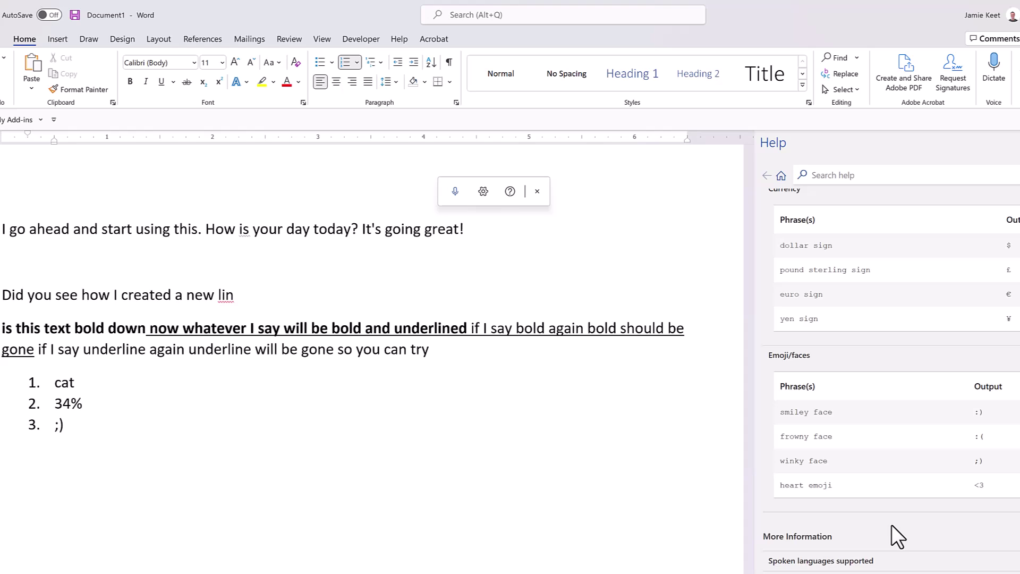
Expand 'Tips for using Dictation' under More Information, revealing tips like saying 'delete' and 'add comment'.
scroll(891, 525, "down", 6)
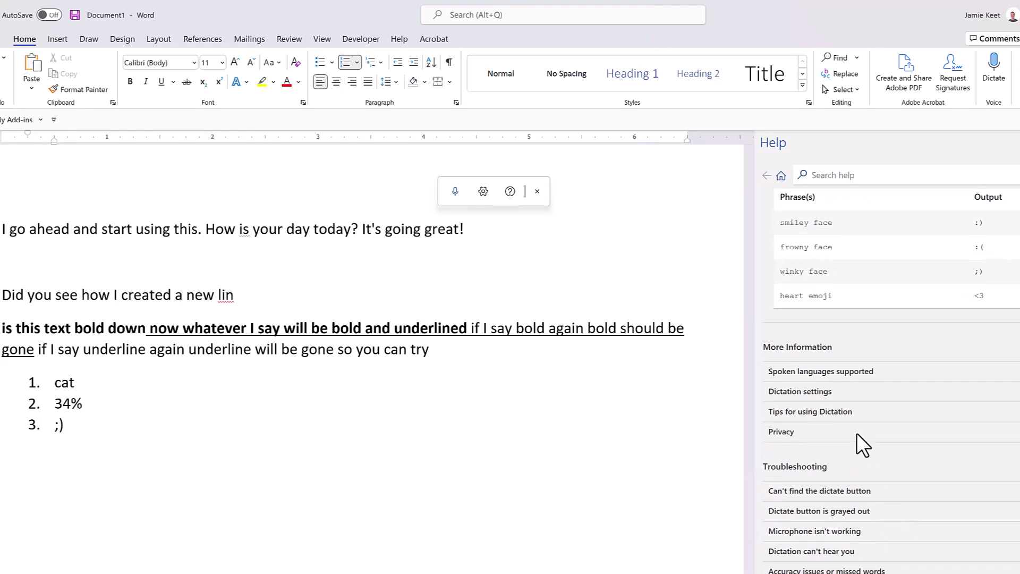
scroll(857, 432, "down", 2)
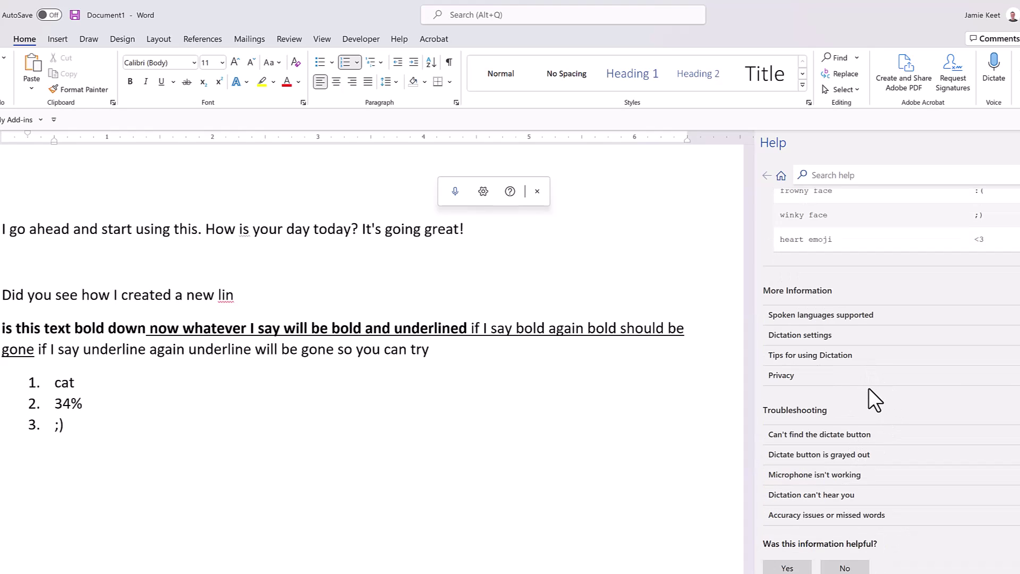
left_click(826, 356)
scroll(882, 393, "down", 5)
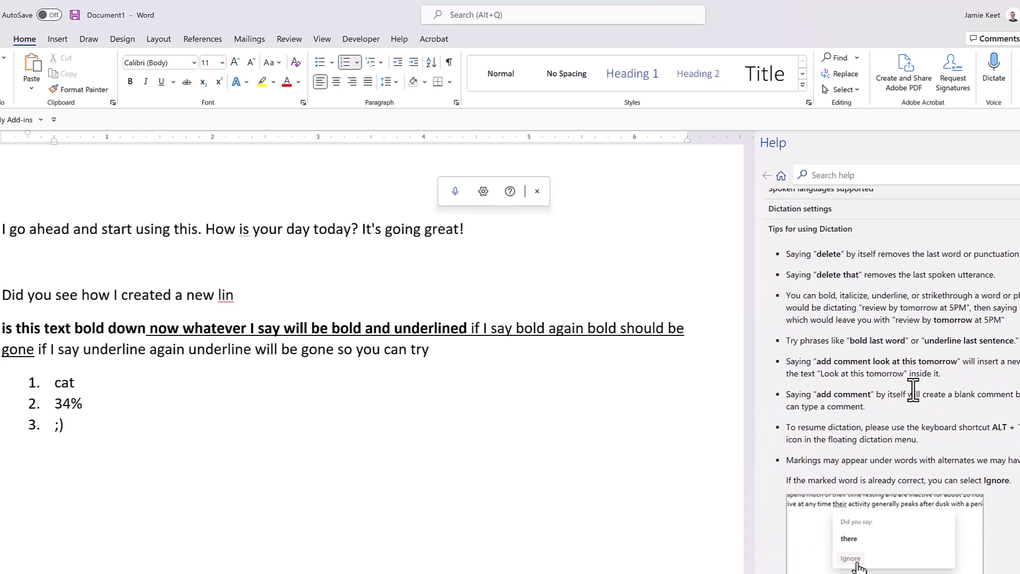